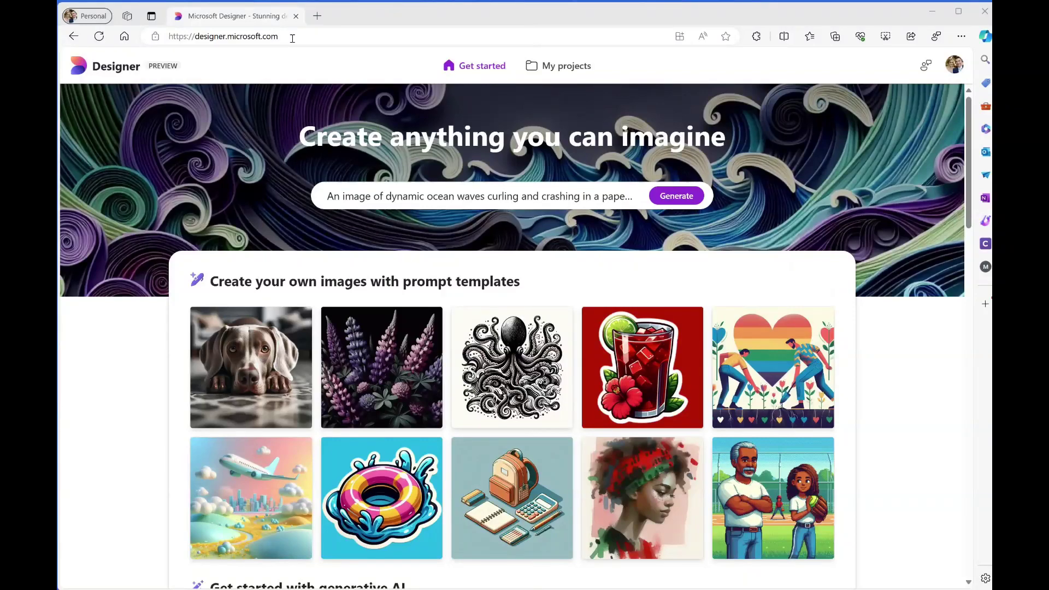
# Step: Launch Restyle image in a new tab and accept its AI notice with Don't show again ticked
pyautogui.scroll(-10, 428, 244)
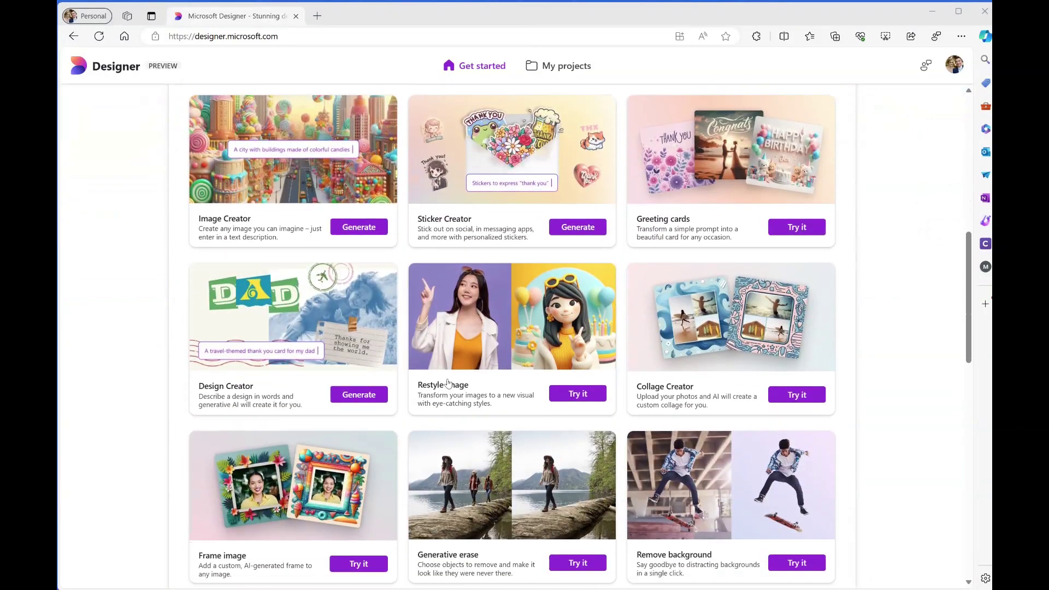
pyautogui.click(578, 395)
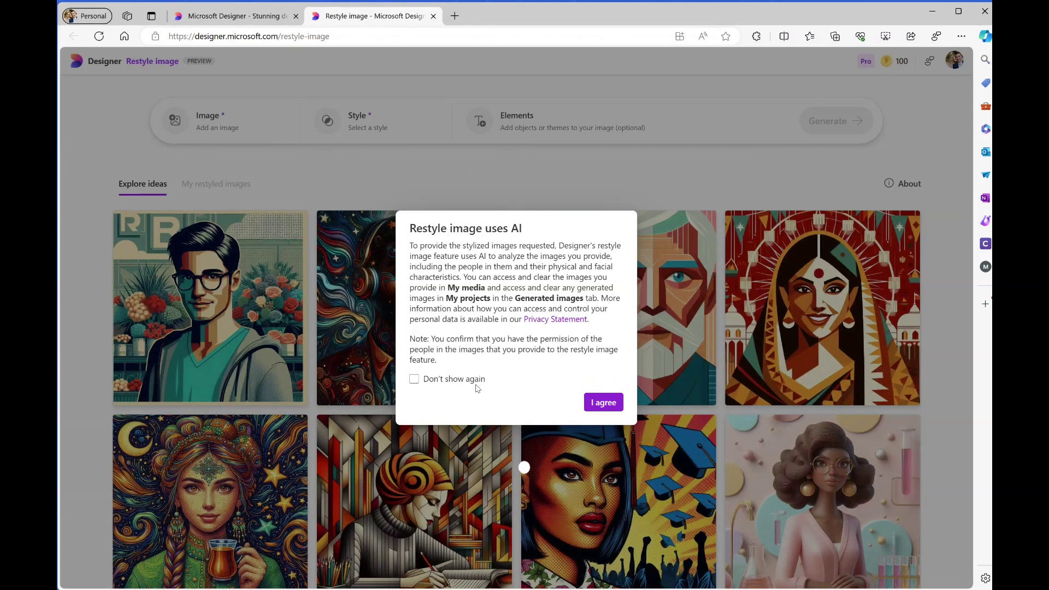
pyautogui.click(414, 379)
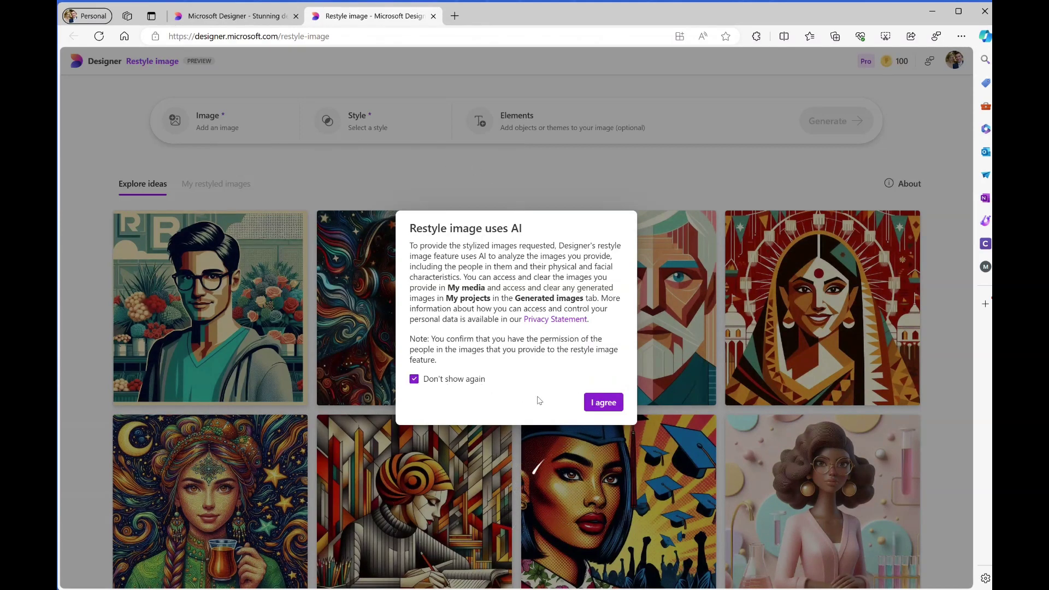
pyautogui.click(602, 408)
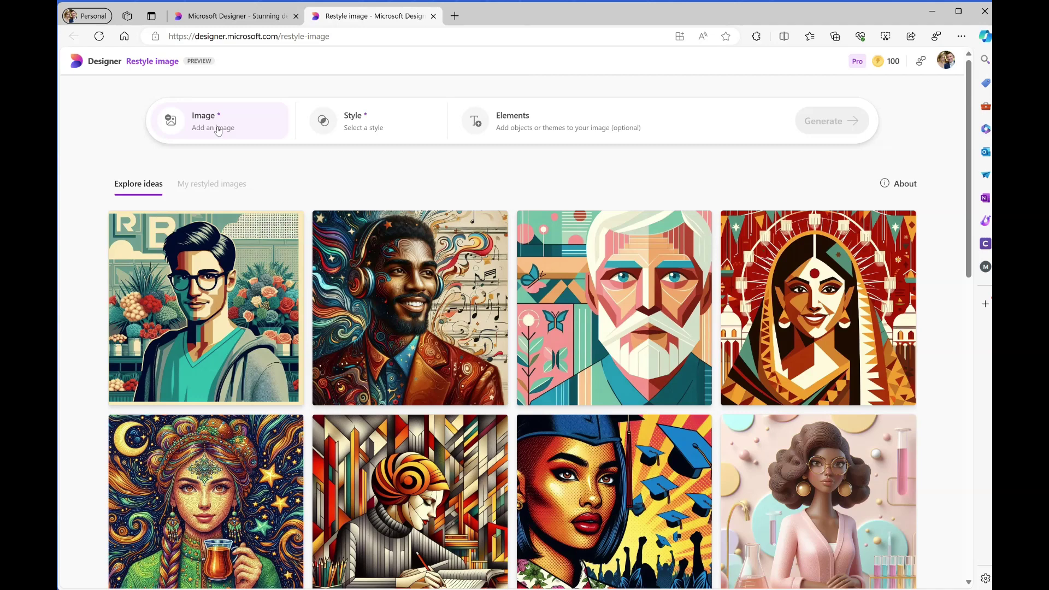
# Step: Upload the man's portrait from Camera Roll and select it as the one image to restyle
pyautogui.click(219, 129)
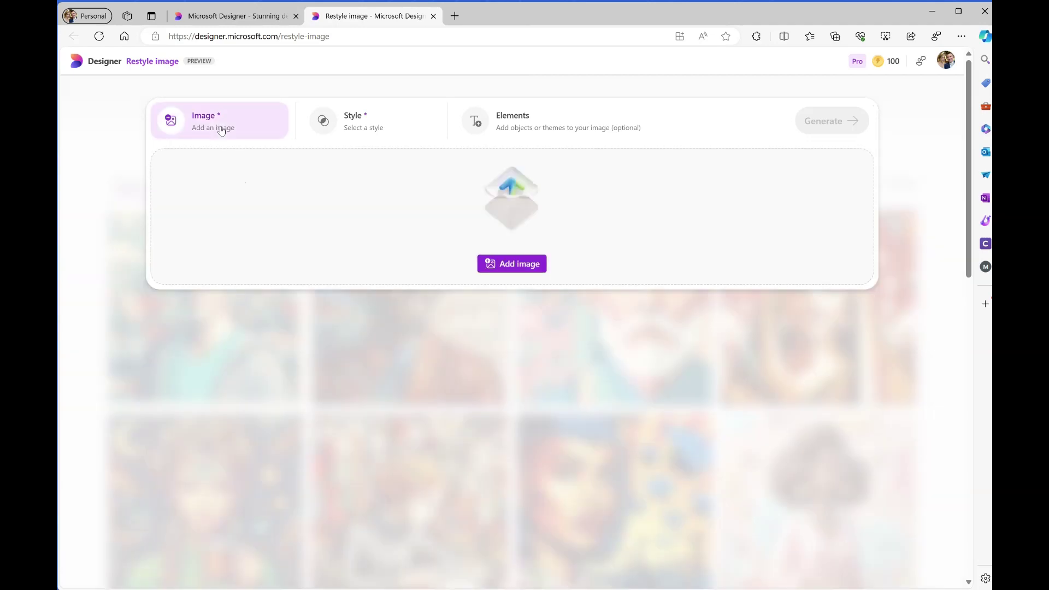
pyautogui.click(513, 266)
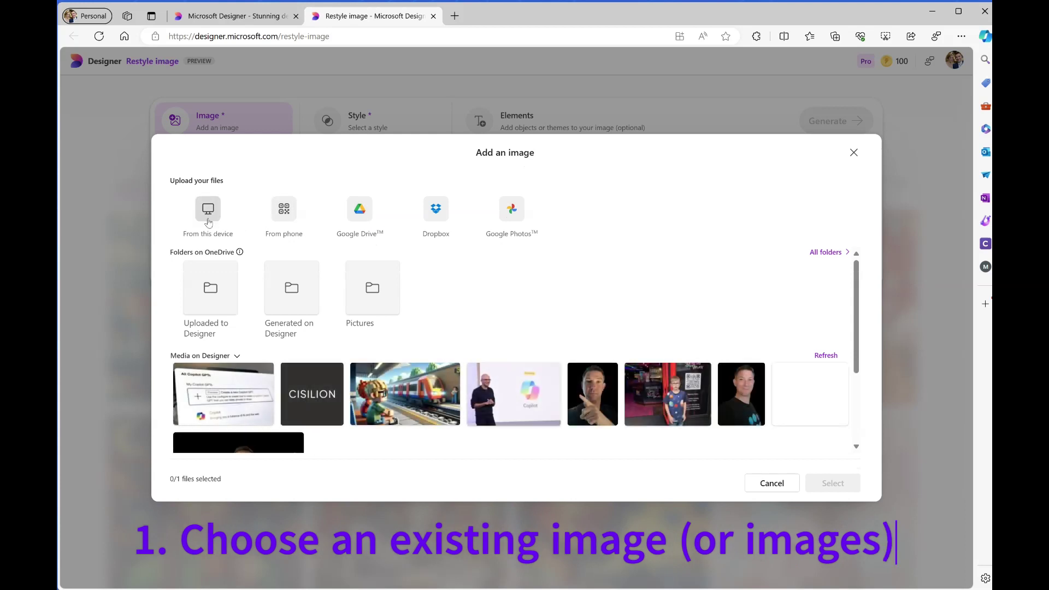
pyautogui.scroll(-5, 556, 321)
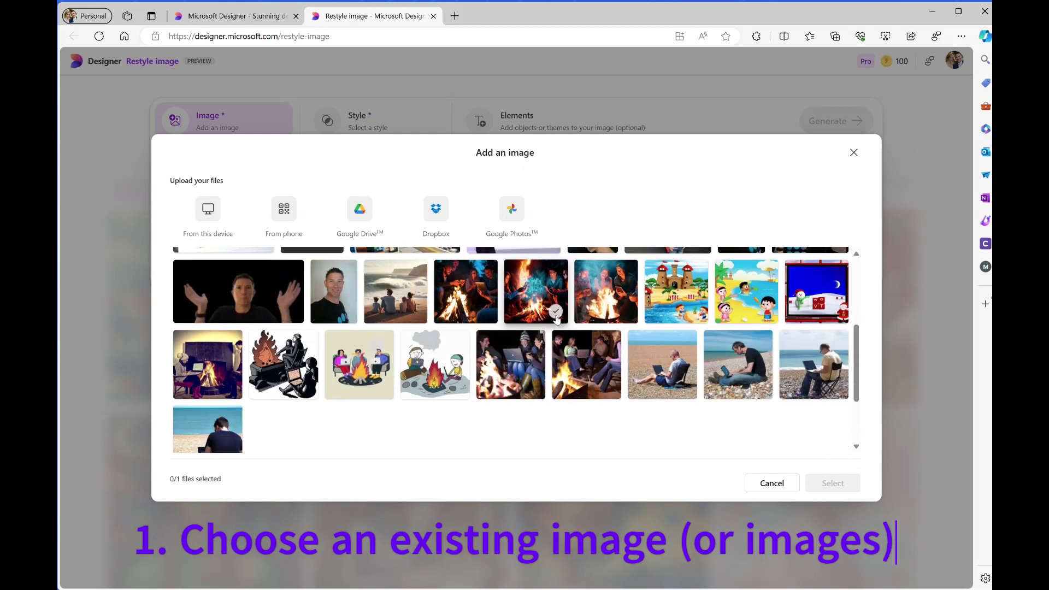
pyautogui.scroll(5, 555, 321)
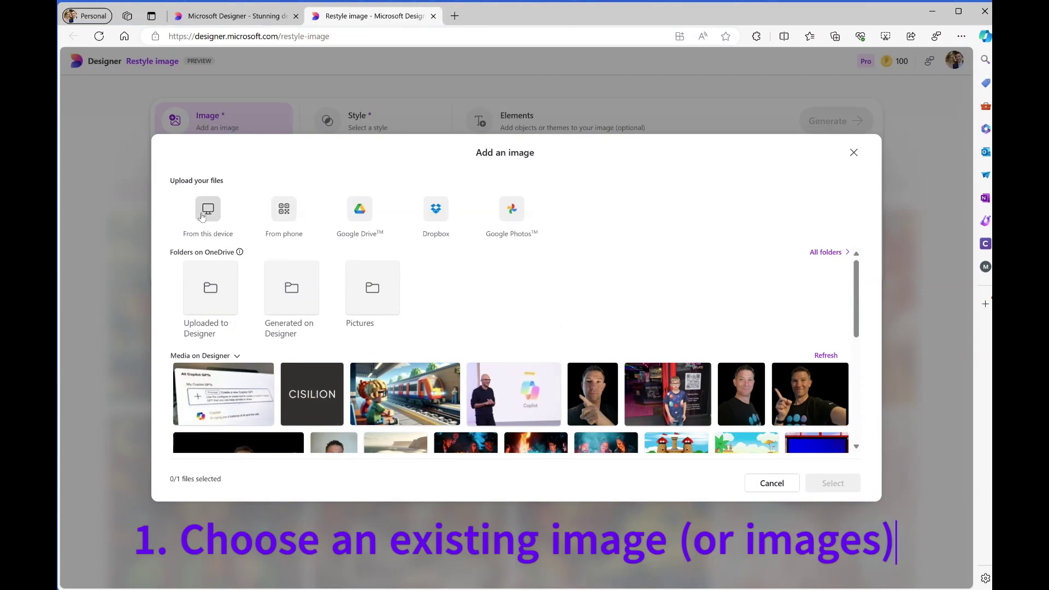
pyautogui.click(202, 217)
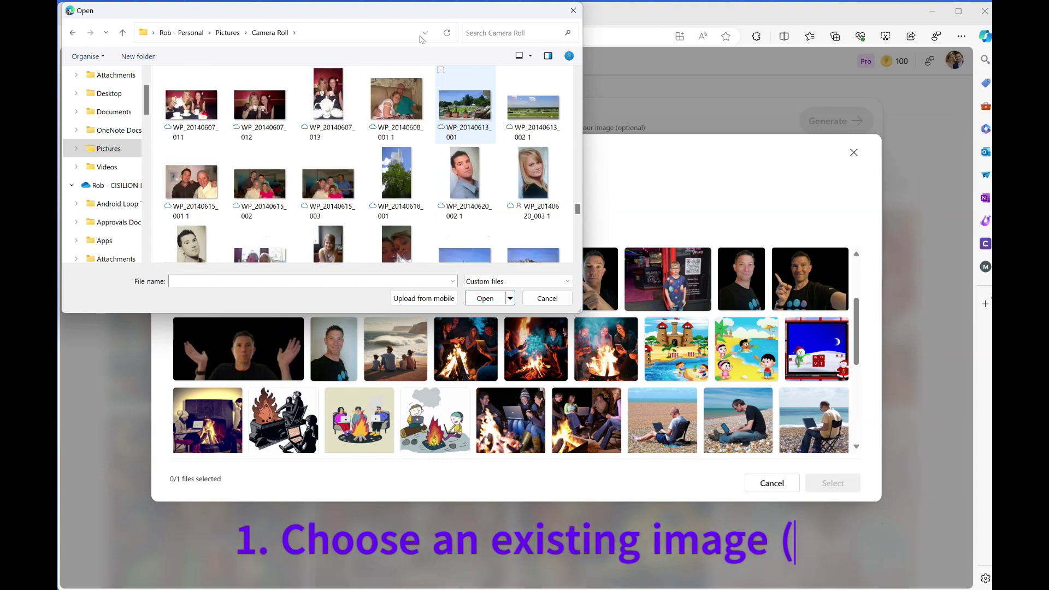
pyautogui.click(468, 173)
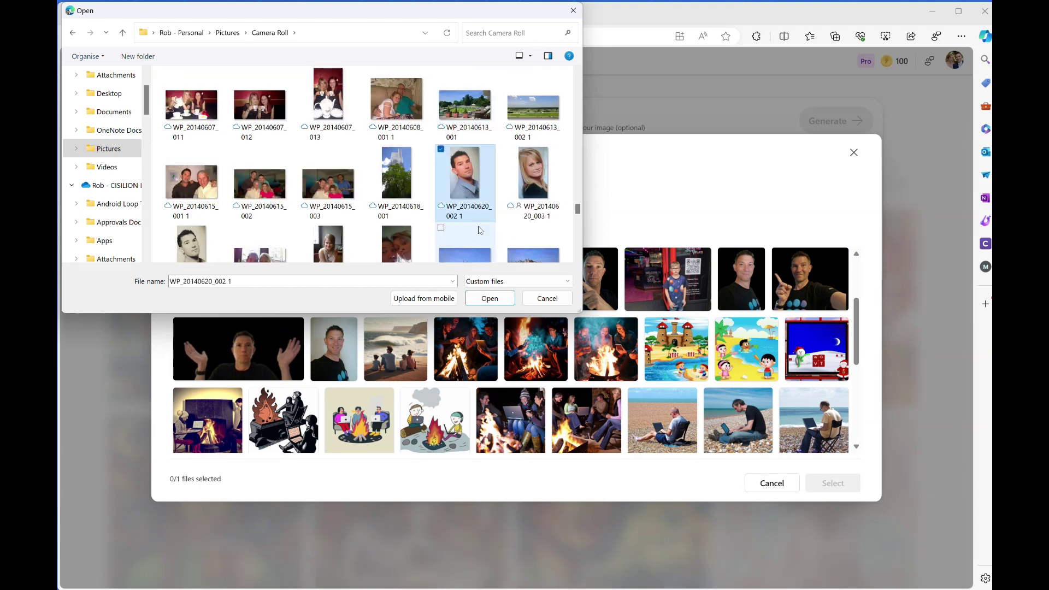
pyautogui.click(491, 301)
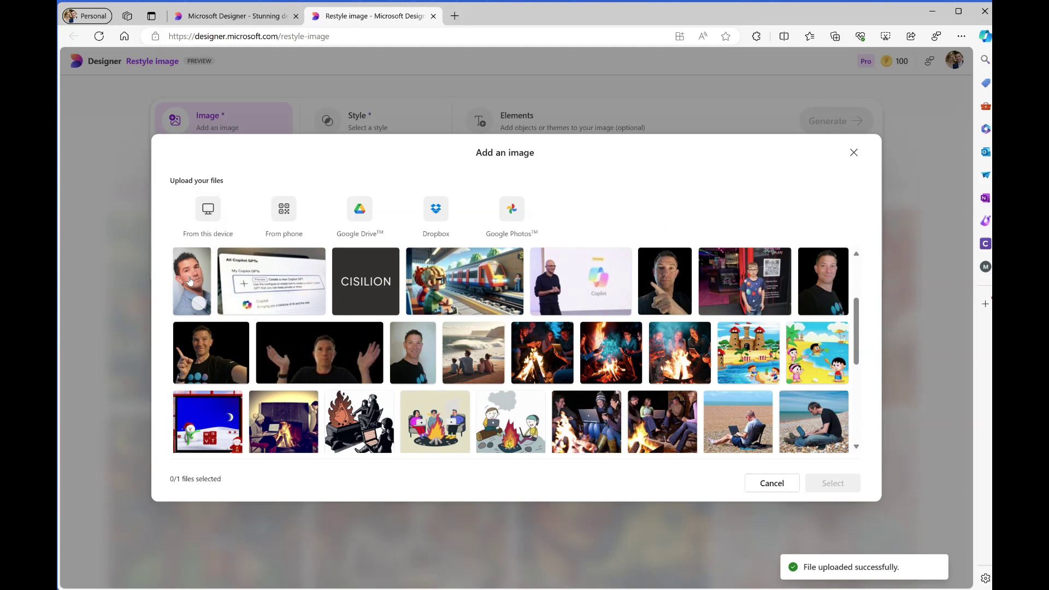
pyautogui.click(190, 280)
pyautogui.click(834, 484)
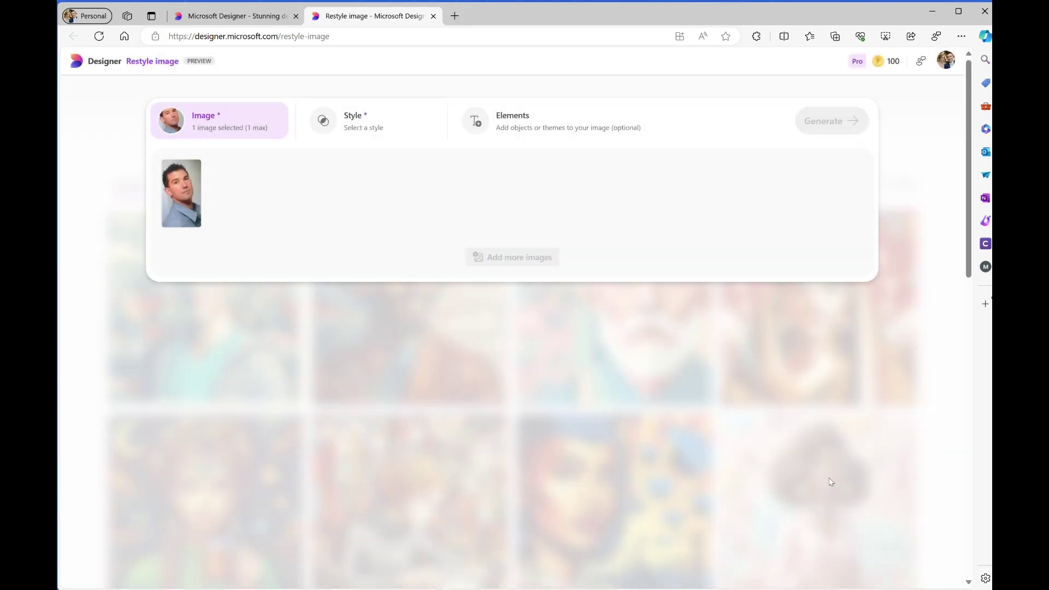
# Step: Choose the Claymation style, add elements 'Laptops and technology', and generate the restyles
pyautogui.click(351, 125)
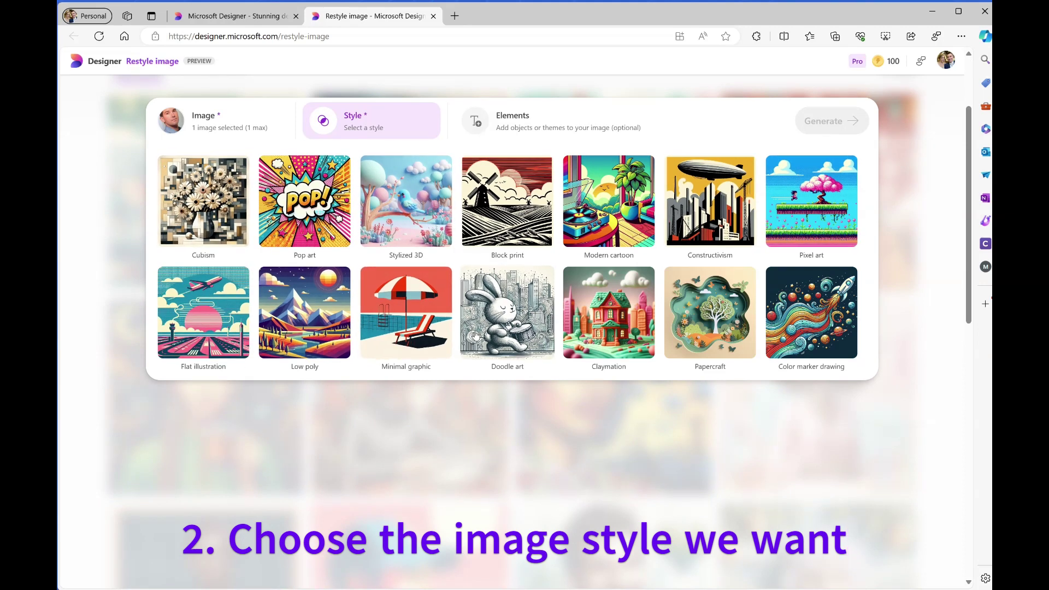
pyautogui.click(626, 315)
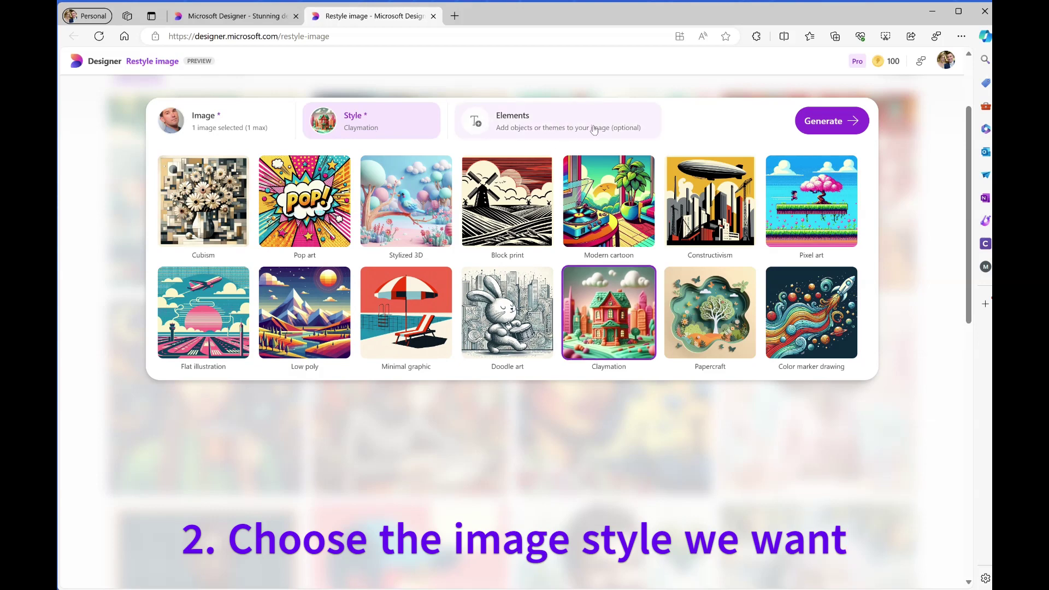
pyautogui.click(563, 128)
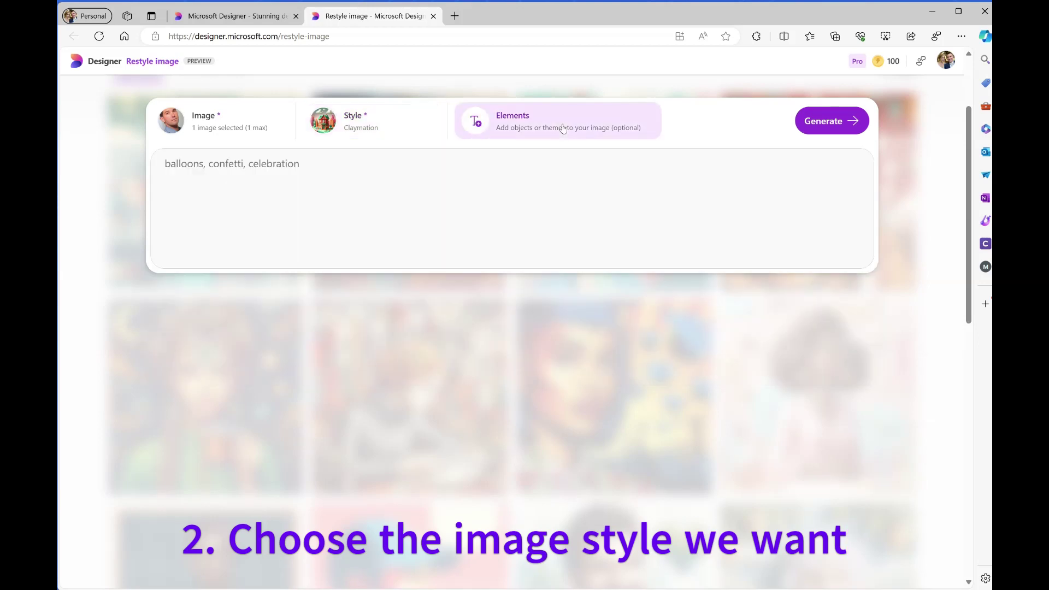
pyautogui.click(225, 164)
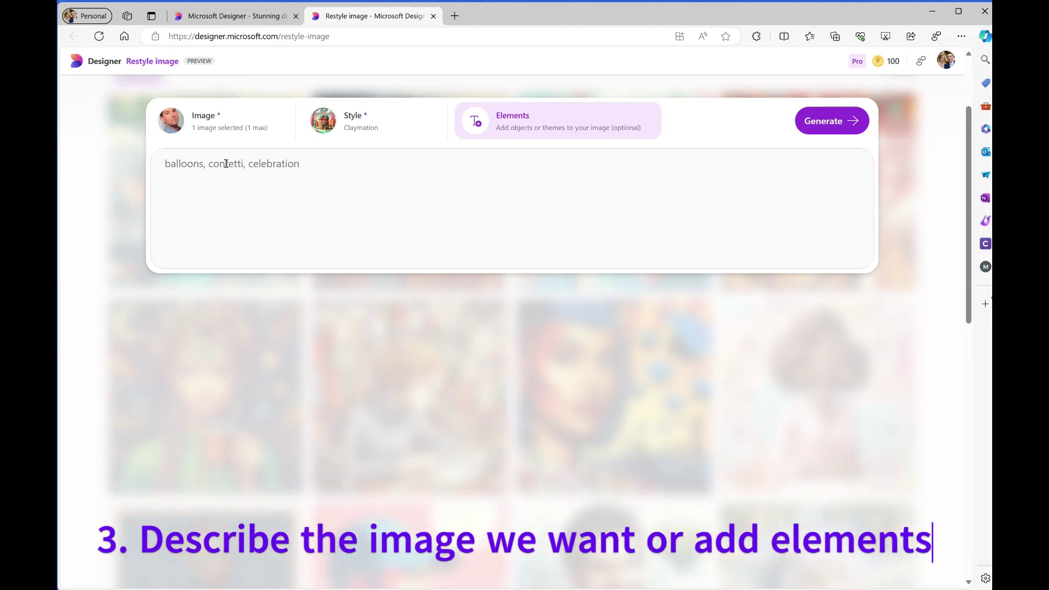
pyautogui.write('Laptops and tech')
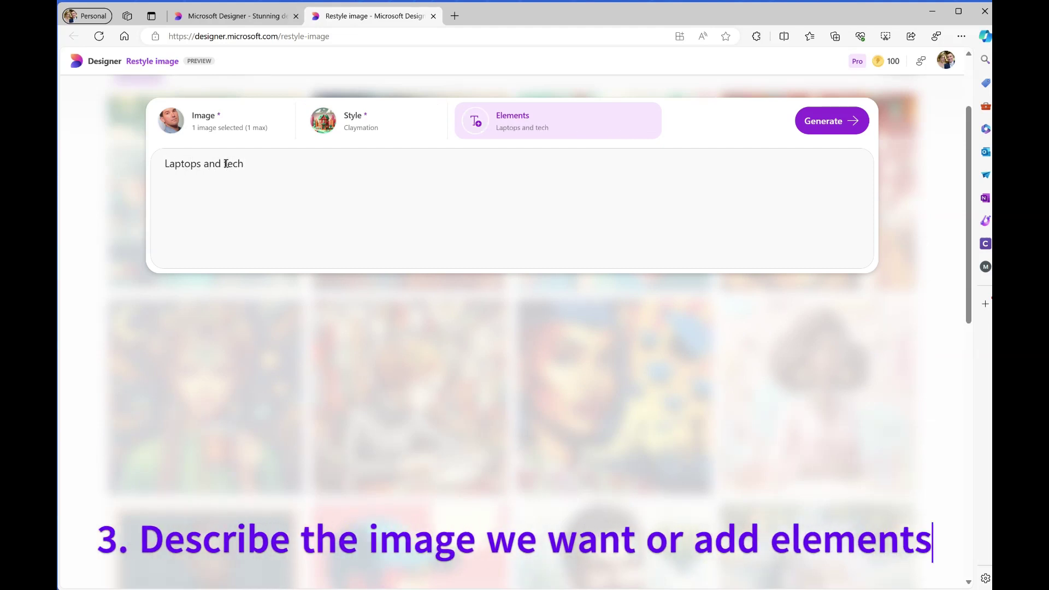
pyautogui.write('nology')
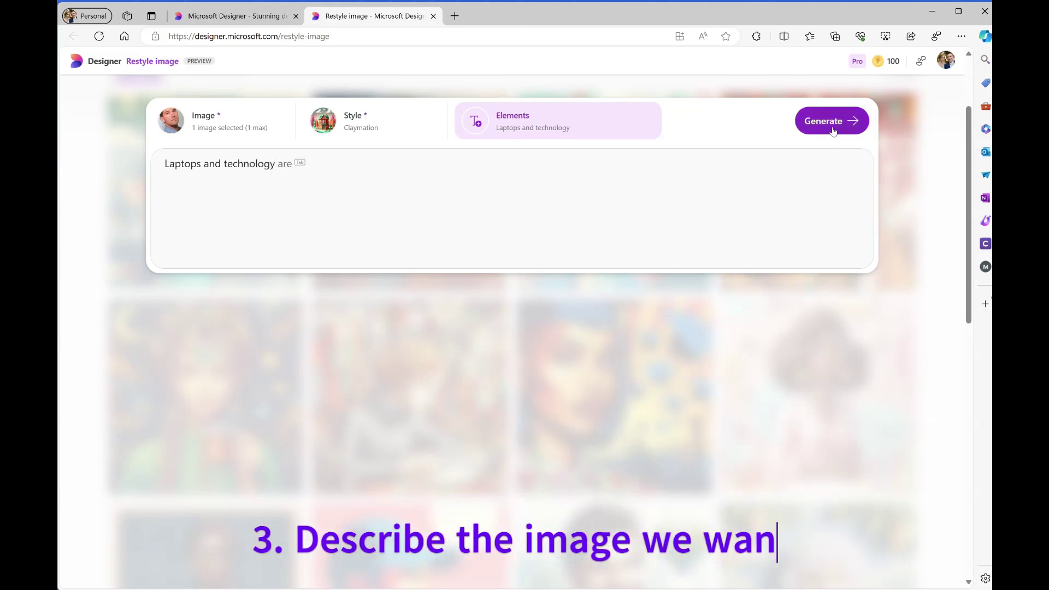
pyautogui.click(826, 119)
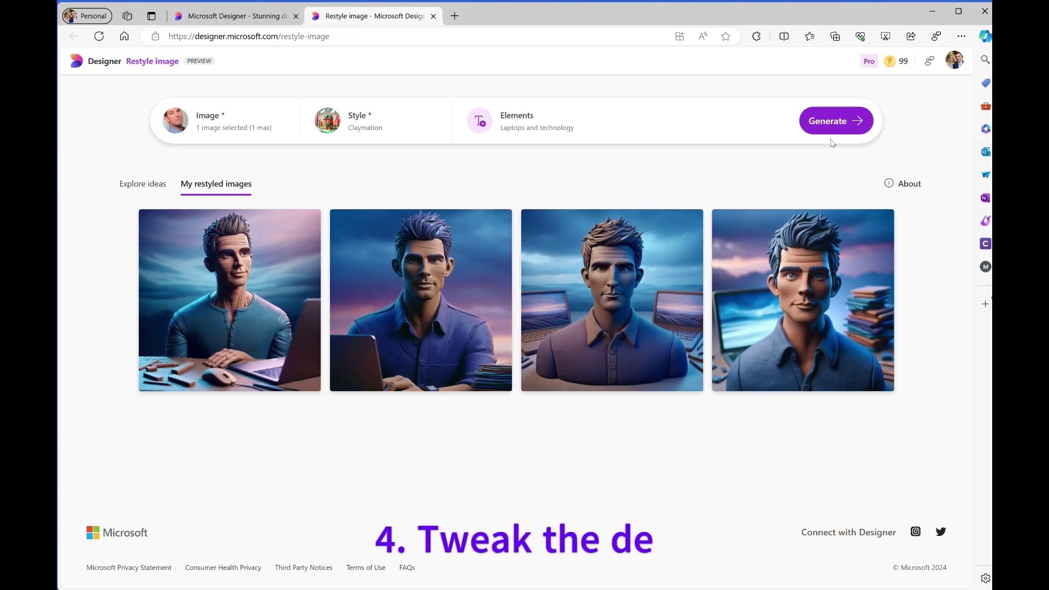
# Step: Replace the elements with working on a beach with crashing waves and a laptop, then regenerate
pyautogui.click(524, 124)
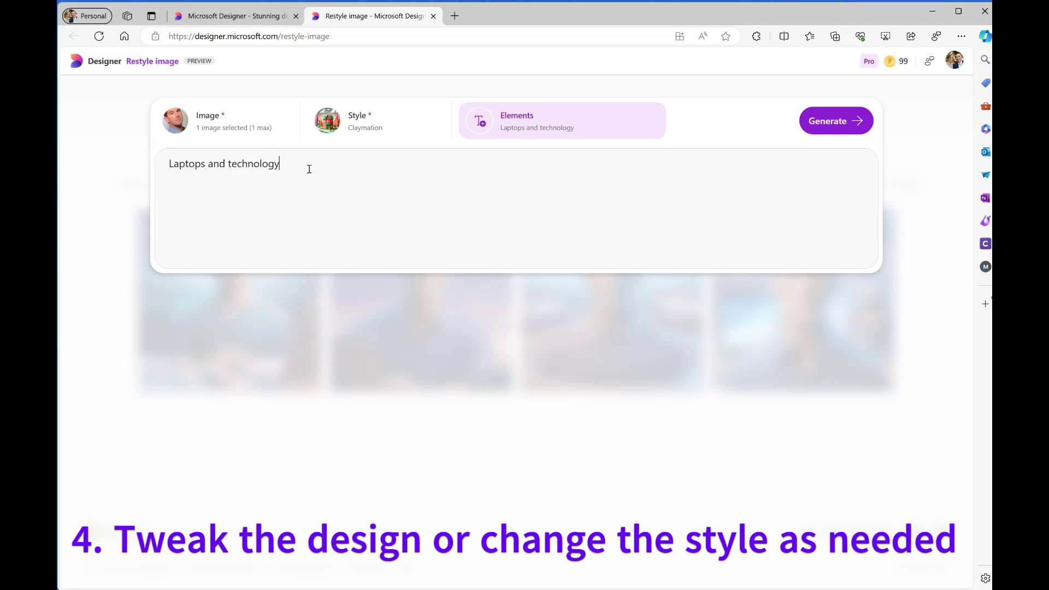
pyautogui.press('BackSpace')
pyautogui.press('BackSpace')
pyautogui.press('BackSpace')
pyautogui.press('BackSpace')
pyautogui.press('BackSpace')
pyautogui.press('BackSpace')
pyautogui.press('BackSpace')
pyautogui.press('BackSpace')
pyautogui.press('BackSpace')
pyautogui.press('BackSpace')
pyautogui.press('BackSpace')
pyautogui.press('BackSpace')
pyautogui.press('BackSpace')
pyautogui.press('BackSpace')
pyautogui.press('BackSpace')
pyautogui.press('BackSpace')
pyautogui.press('BackSpace')
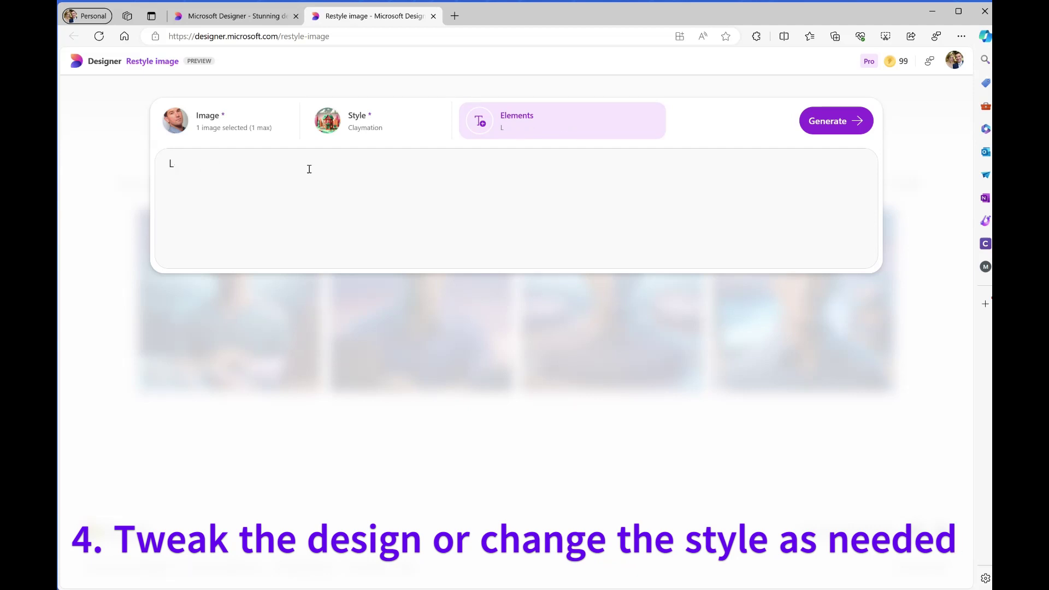
pyautogui.press('BackSpace')
pyautogui.write('Working on a beach with waves crashing in the distance, listening to the waves and worki')
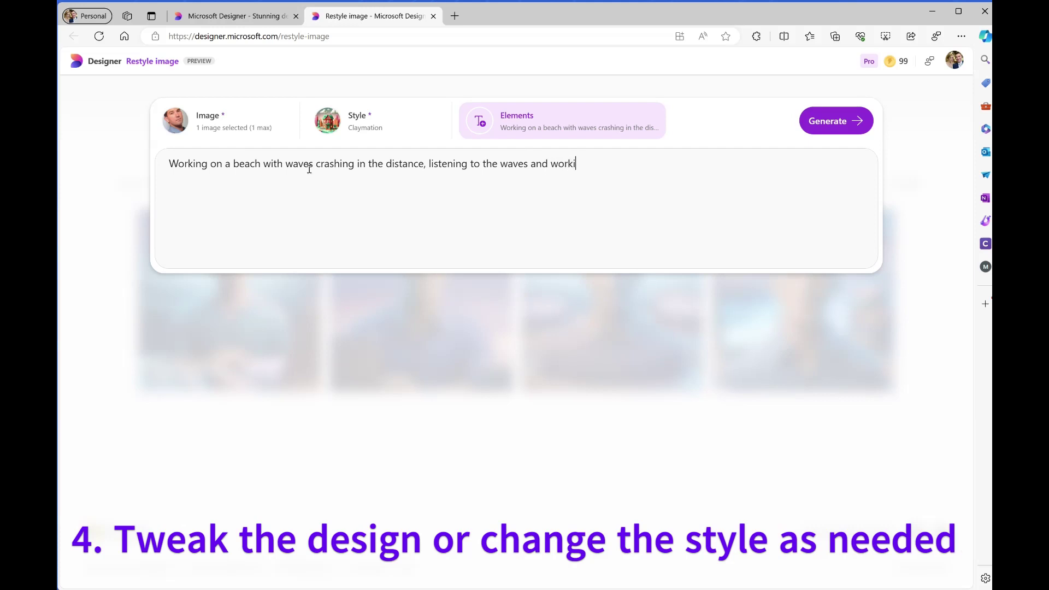
pyautogui.write('ng on a laptop')
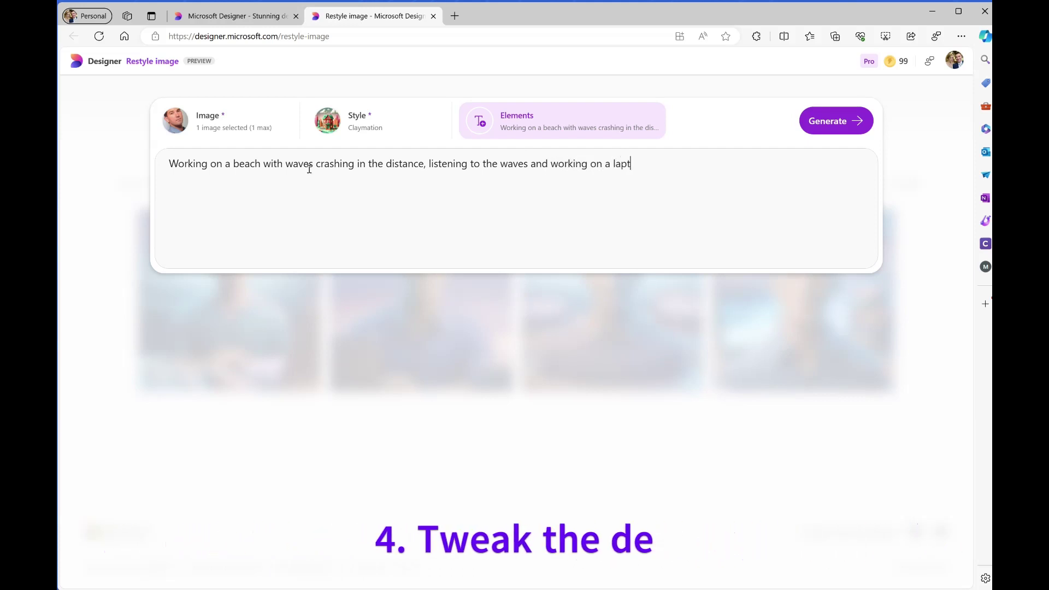
pyautogui.click(844, 124)
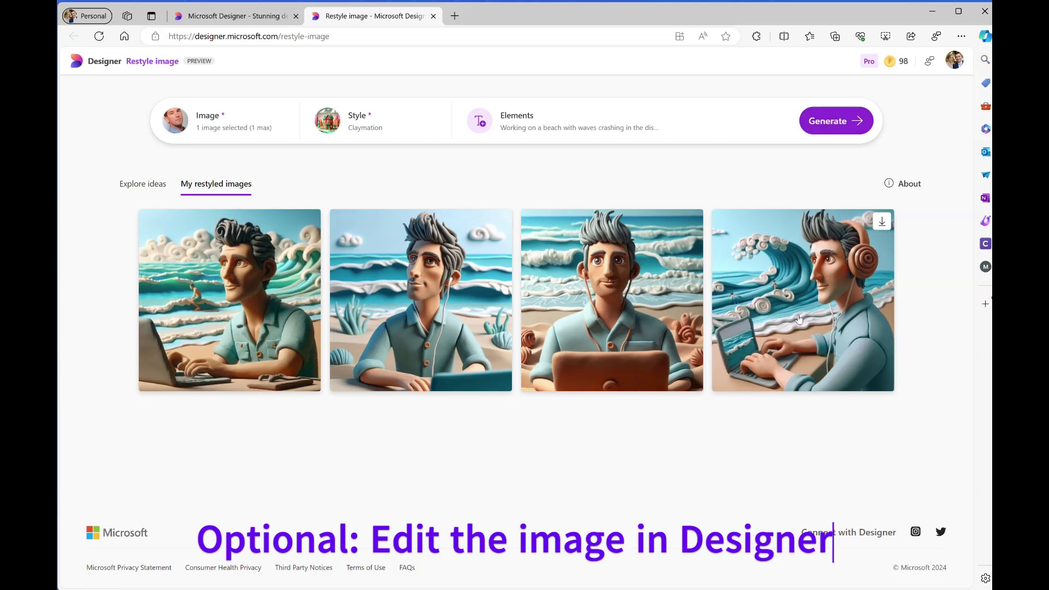
# Step: Preview the fourth Claymation beach restyle and open it in the Designer editor
pyautogui.click(818, 309)
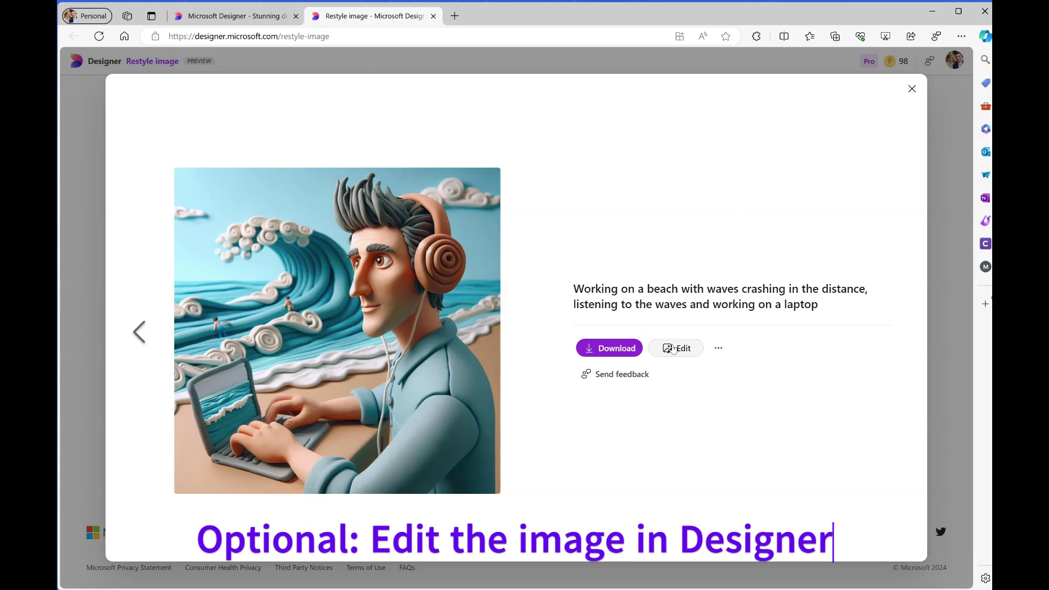
pyautogui.click(679, 354)
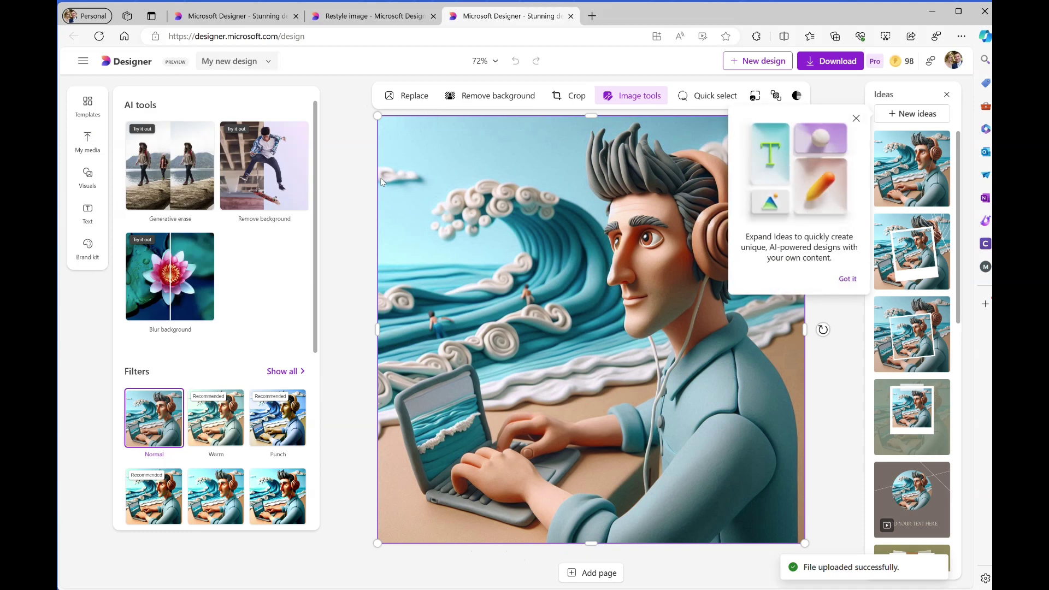
# Step: Close the Expand Ideas tip and apply the first idea in the Ideas panel
pyautogui.click(856, 120)
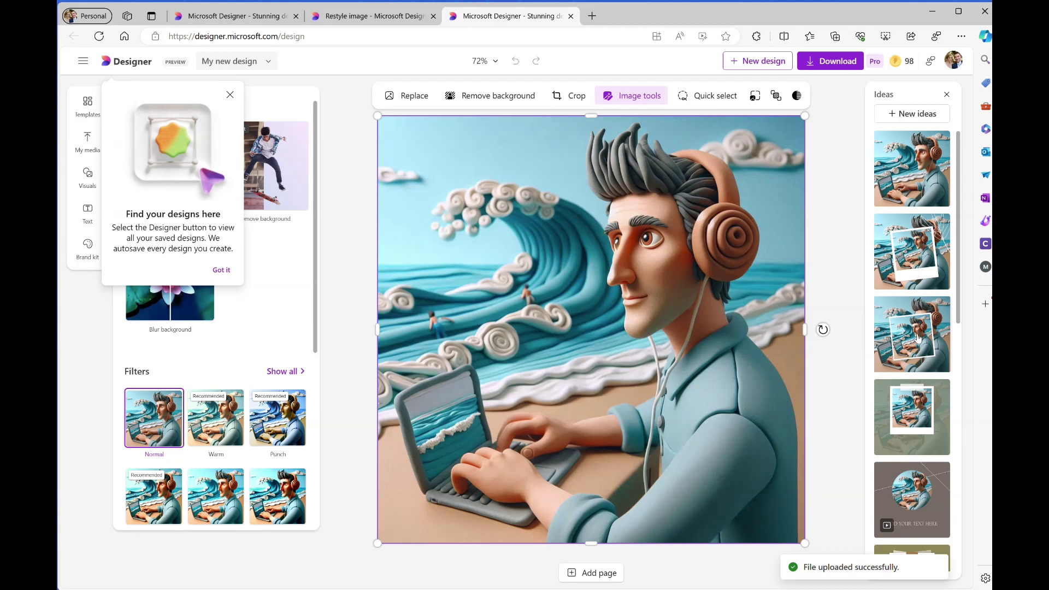
pyautogui.scroll(-1, 918, 338)
pyautogui.scroll(-5, 918, 338)
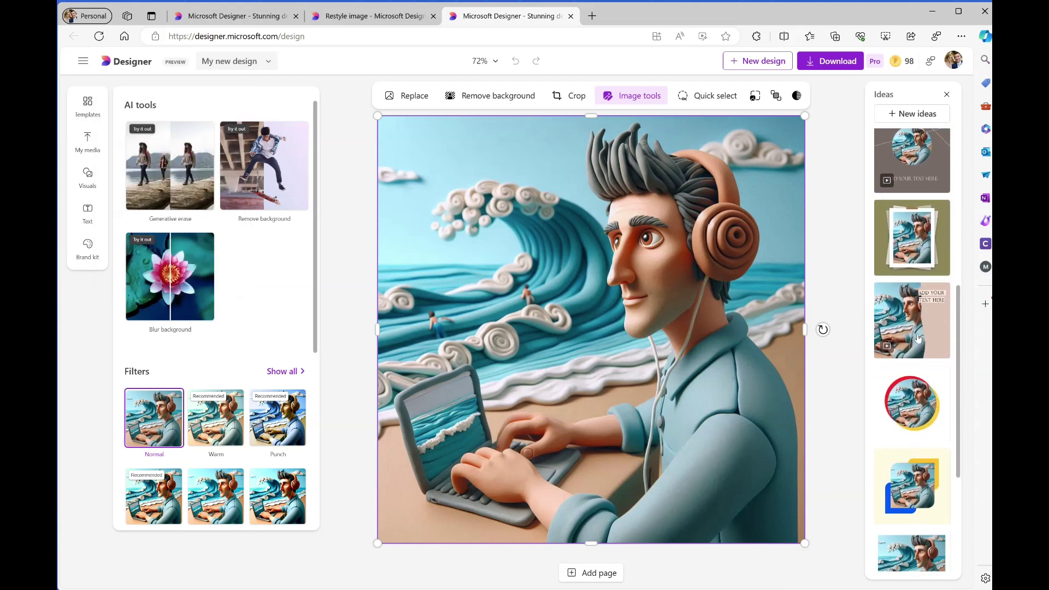
pyautogui.scroll(-3, 918, 338)
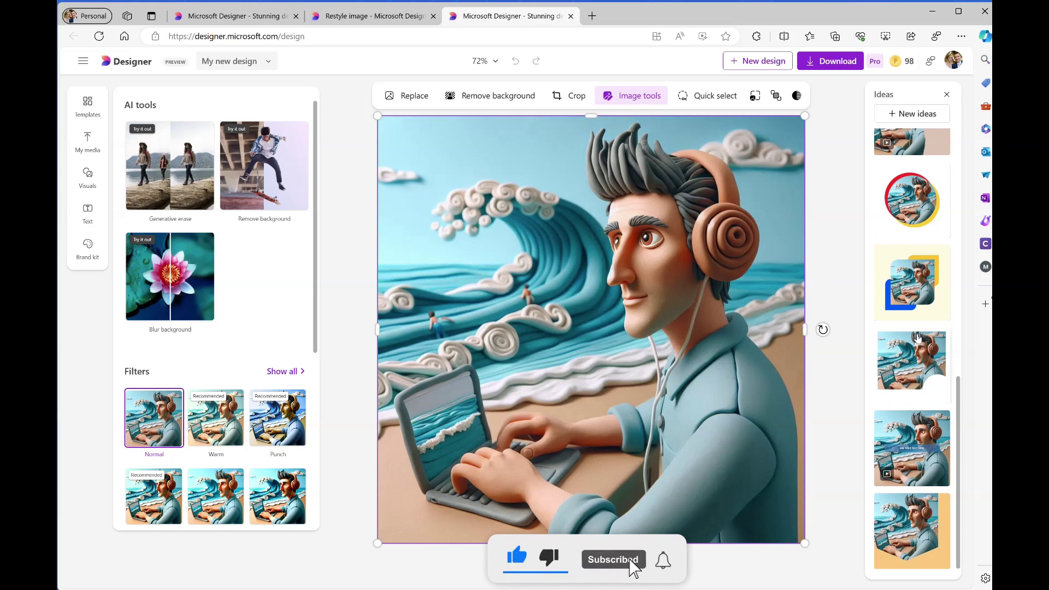
pyautogui.scroll(8, 912, 178)
pyautogui.click(911, 178)
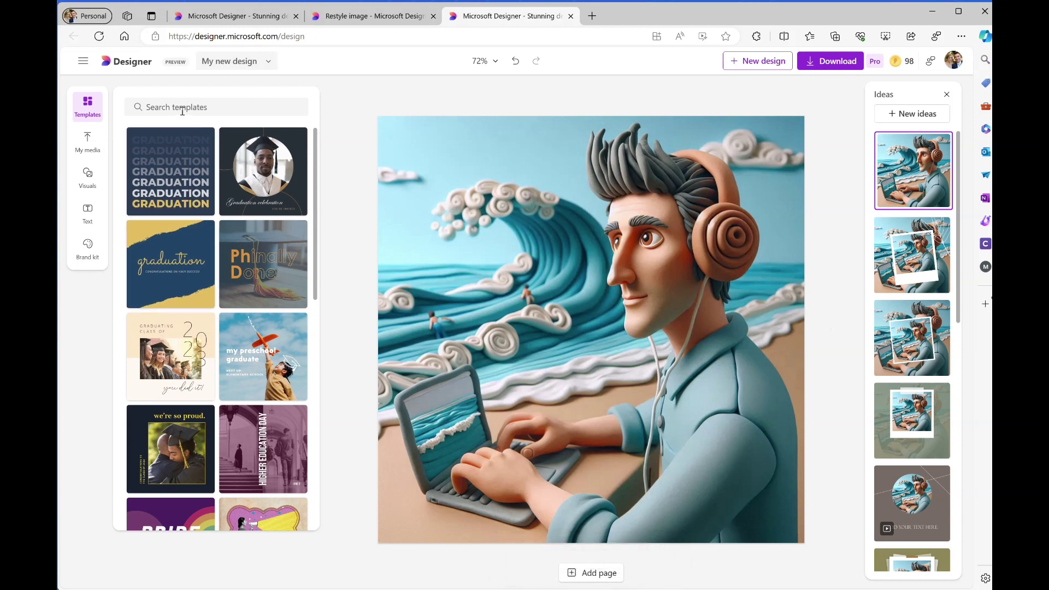
# Step: Add the FOLLOW text style and change its wording to 'Hybrid Work'
pyautogui.click(87, 213)
pyautogui.click(174, 301)
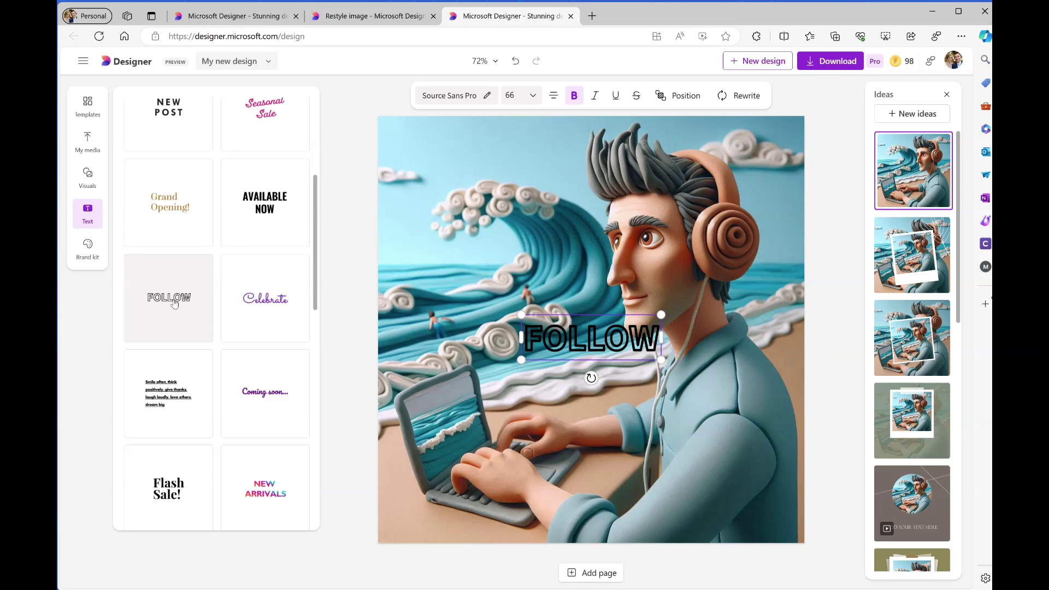
pyautogui.click(607, 340)
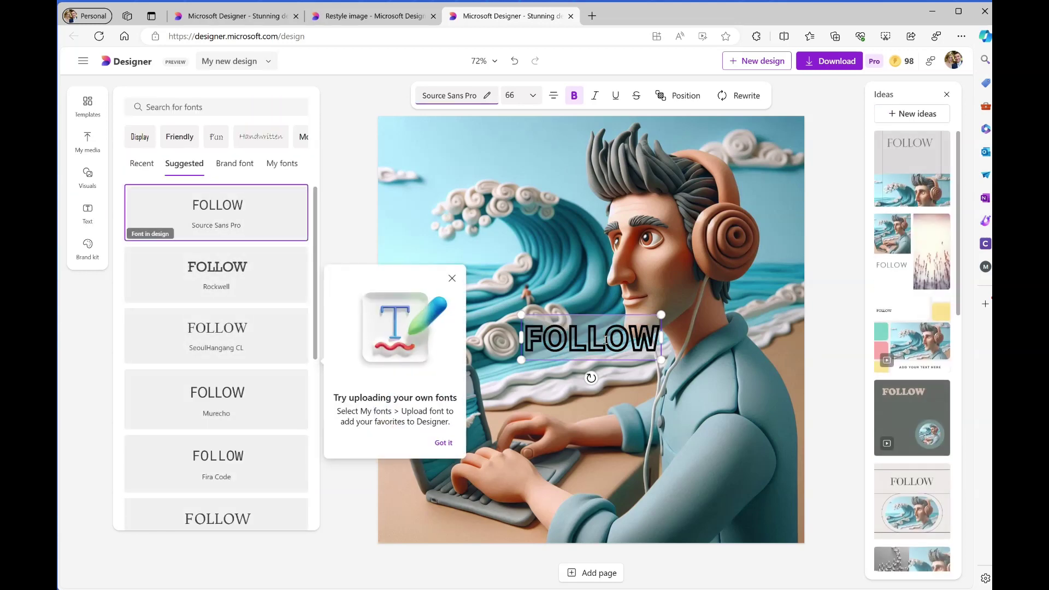
pyautogui.press('BackSpace')
pyautogui.press('BackSpace')
pyautogui.press('BackSpace')
pyautogui.press('BackSpace')
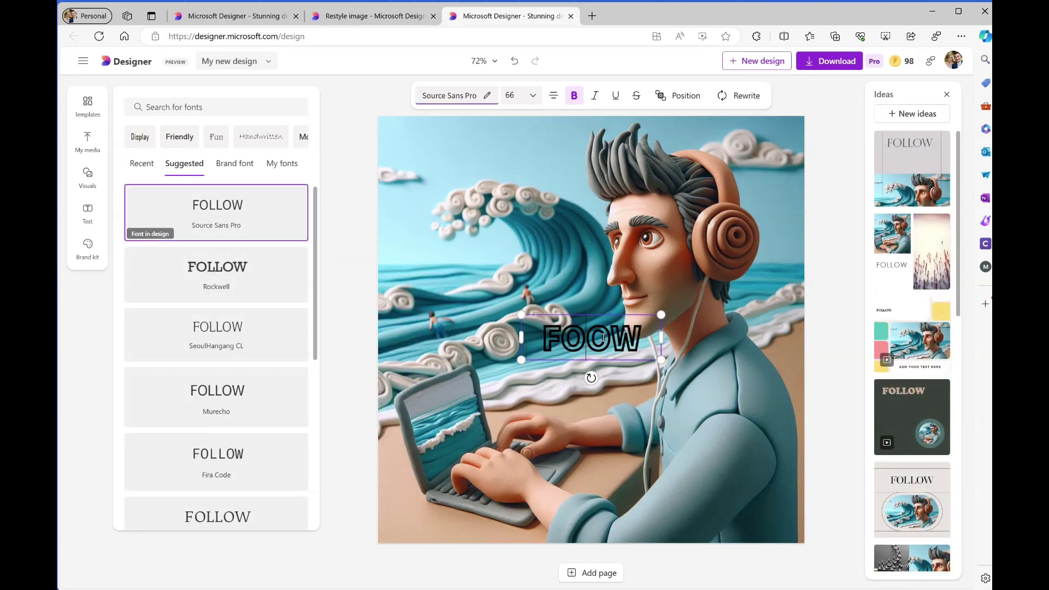
pyautogui.write('Hybrid Wor')
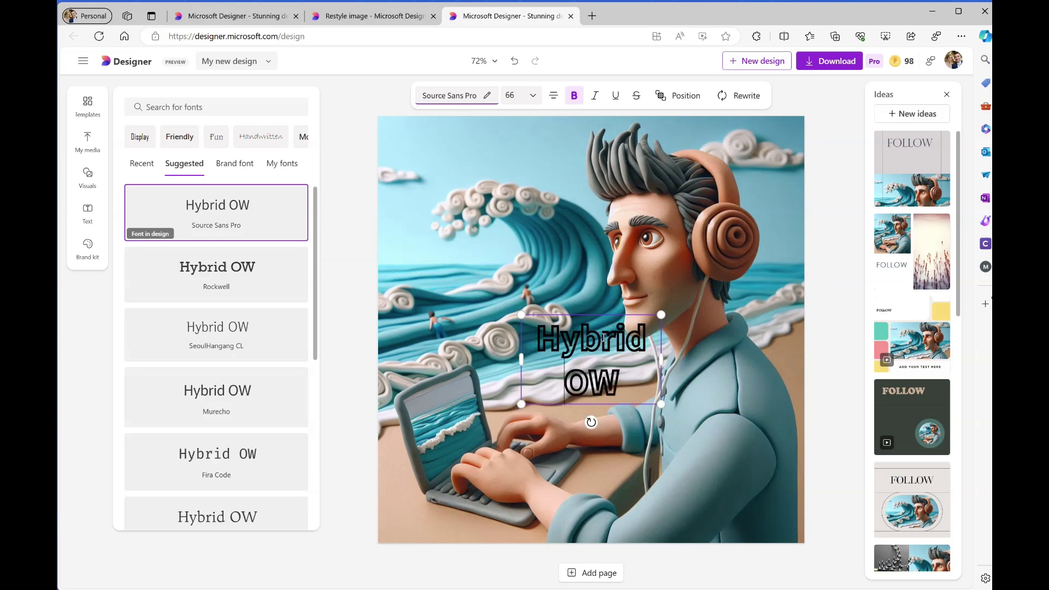
pyautogui.write('k')
pyautogui.press('Delete')
pyautogui.press('Delete')
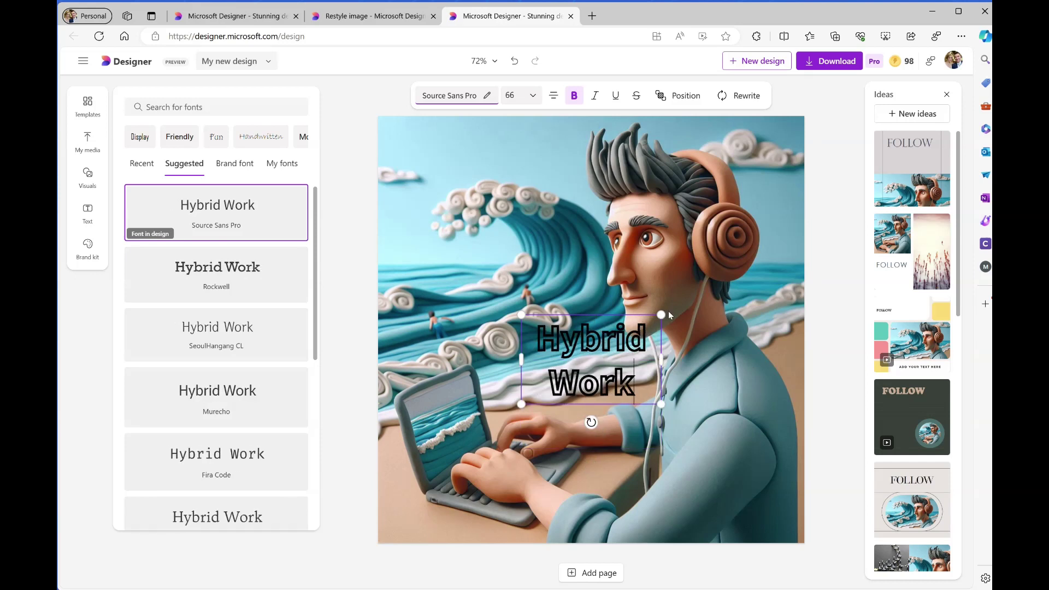
# Step: Enlarge the Hybrid Work text to size 106 and move it top-left over the wave
pyautogui.moveTo(661, 315); pyautogui.dragTo(564, 115)
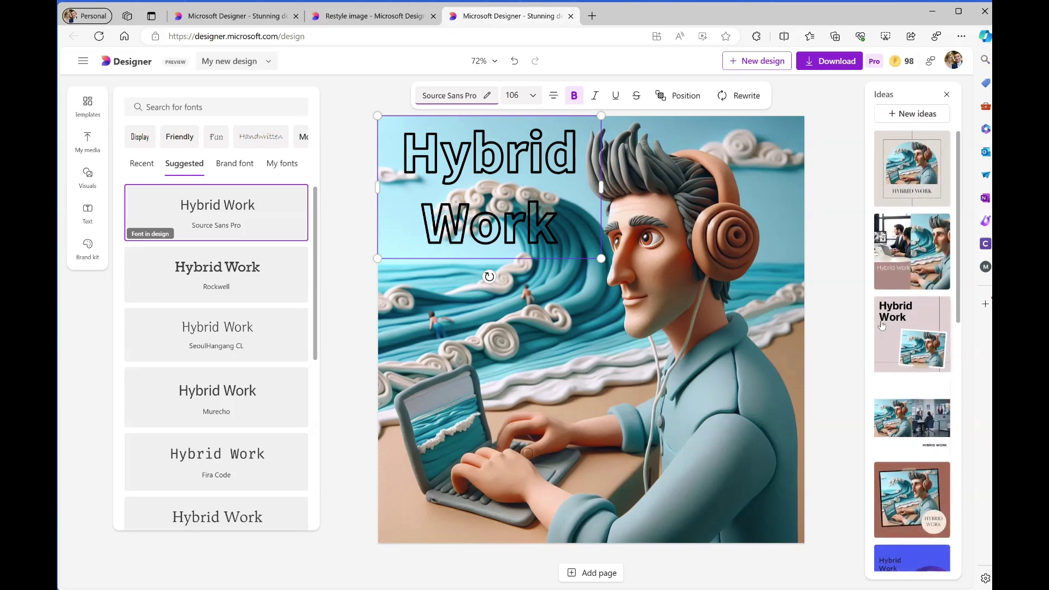
pyautogui.scroll(-10, 888, 345)
pyautogui.scroll(-1, 888, 345)
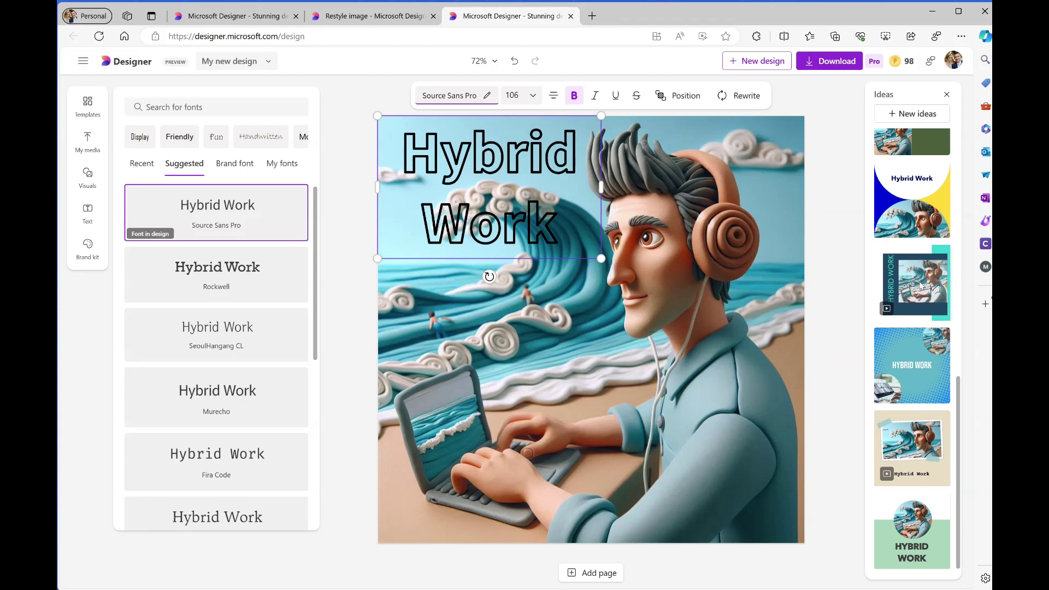
# Step: Apply the design idea with vertical teal HYBRID WORK text beside the inset image on navy
pyautogui.click(922, 286)
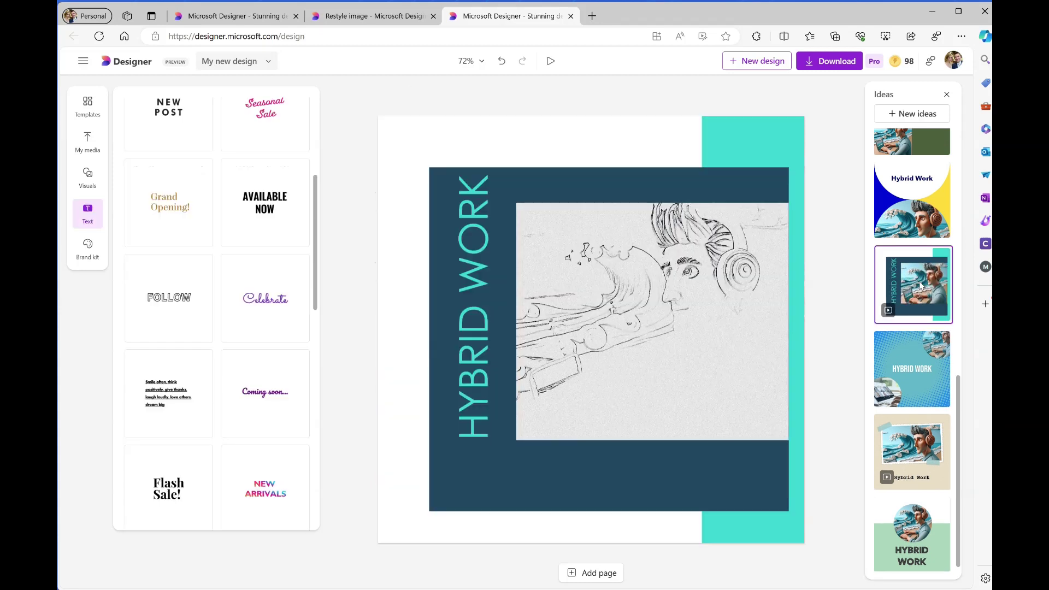